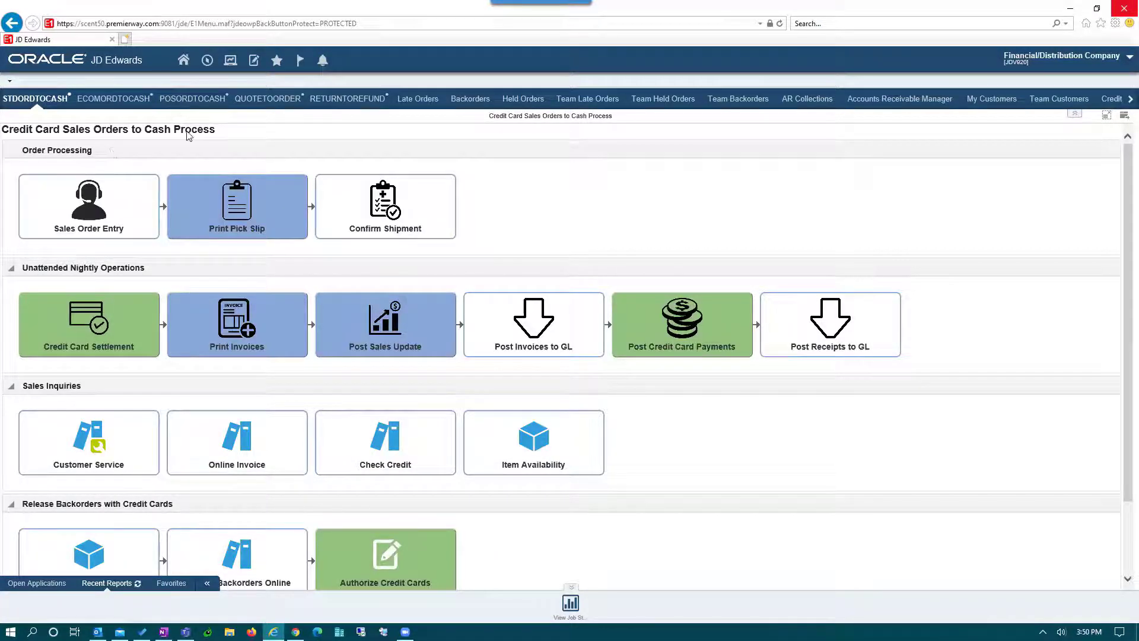
# - Open Sales Order Entry from the order-to-cash process page
pyautogui.moveTo(95, 134); pyautogui.dragTo(223, 148)
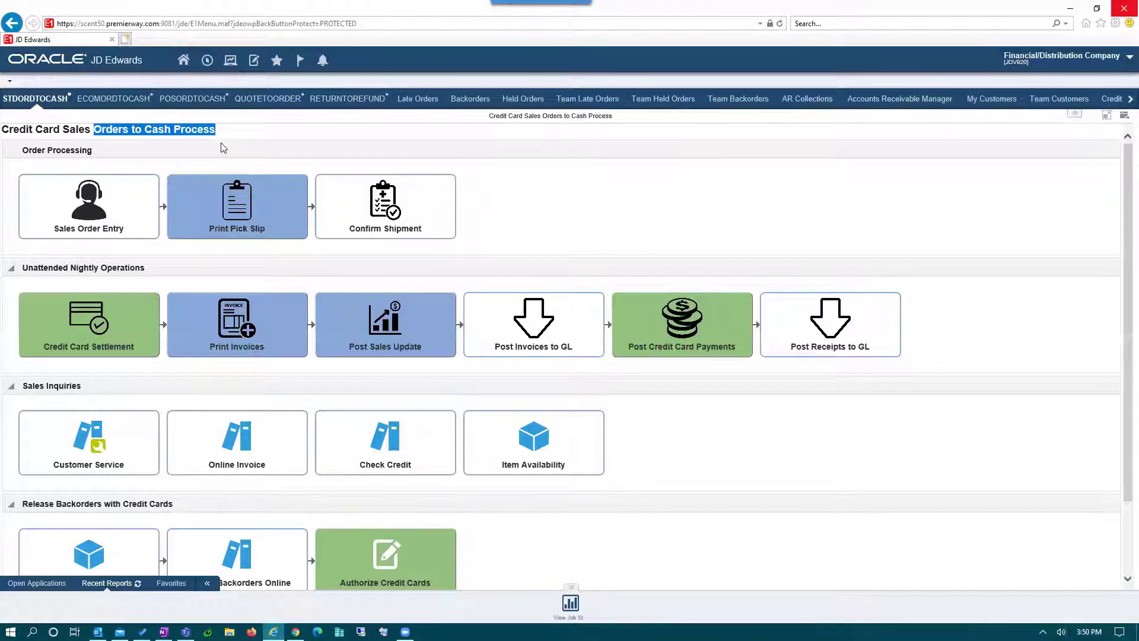
pyautogui.moveTo(106, 210)
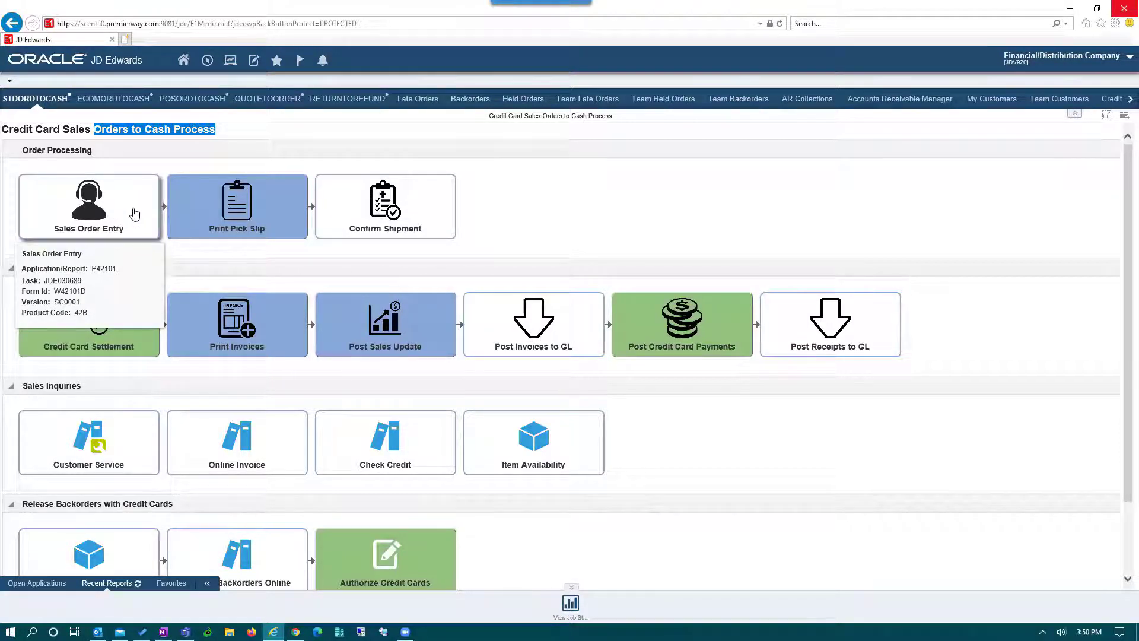
pyautogui.moveTo(254, 197)
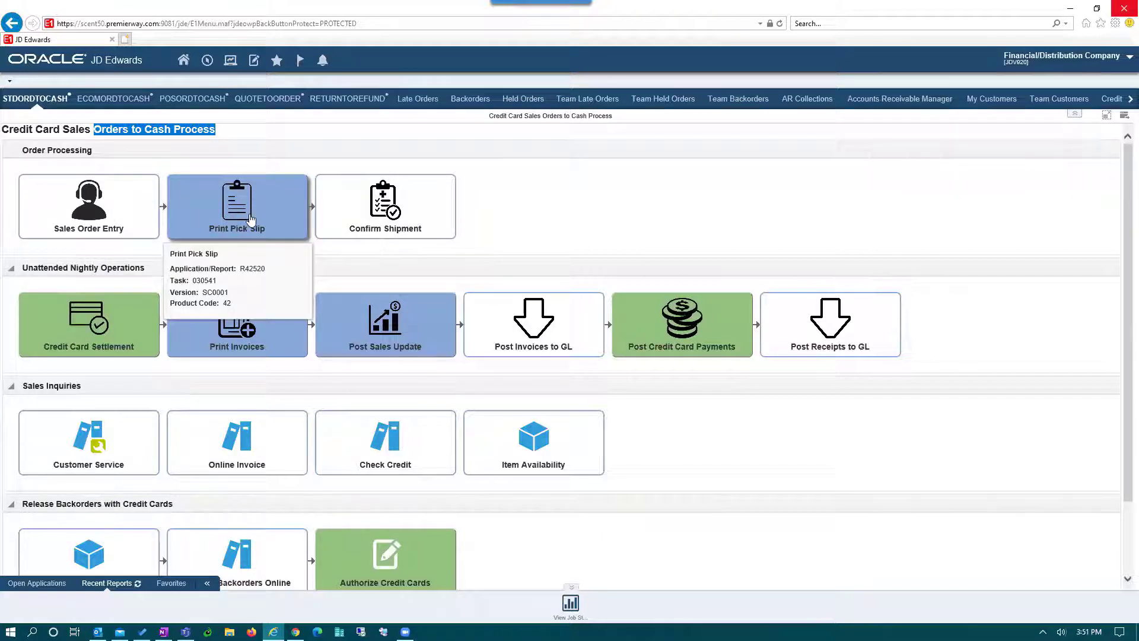
pyautogui.moveTo(400, 214)
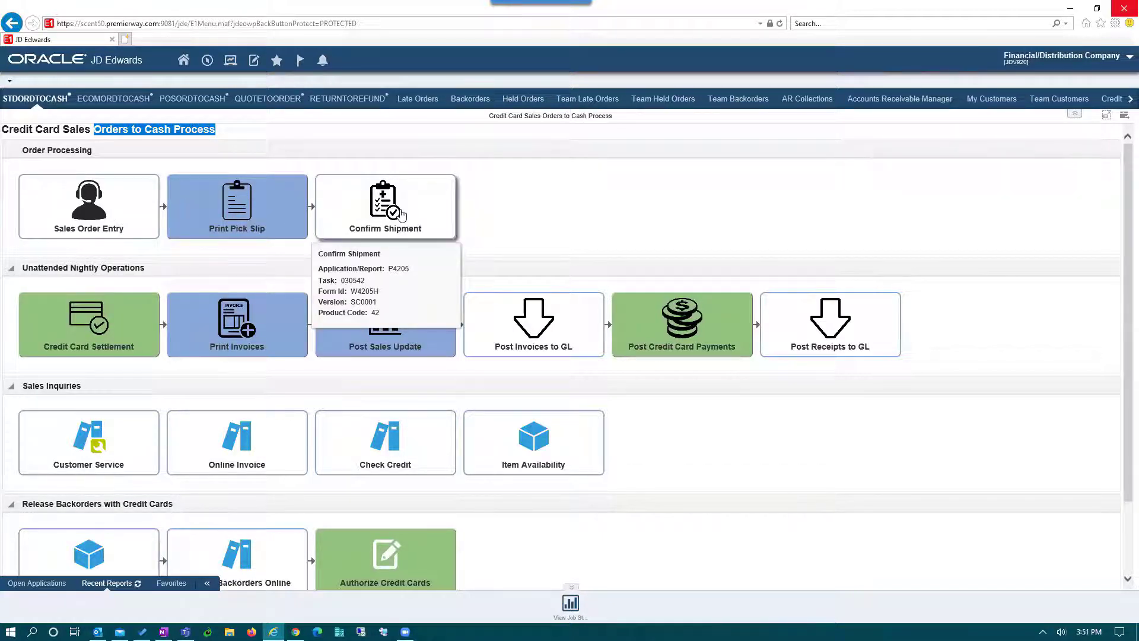
pyautogui.moveTo(106, 346)
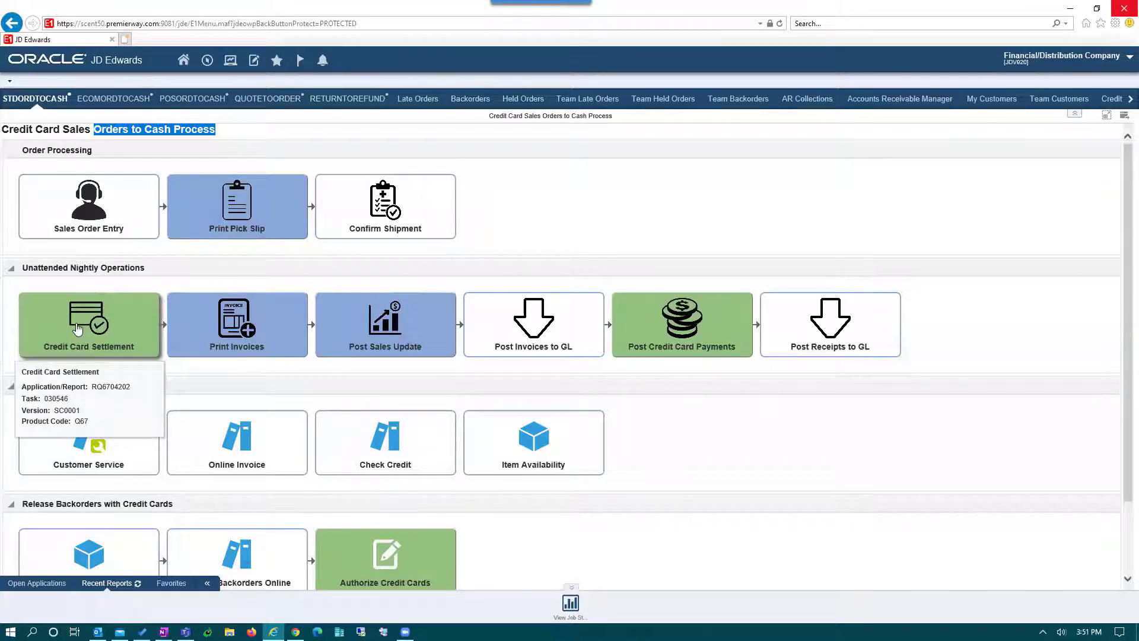
pyautogui.moveTo(102, 232)
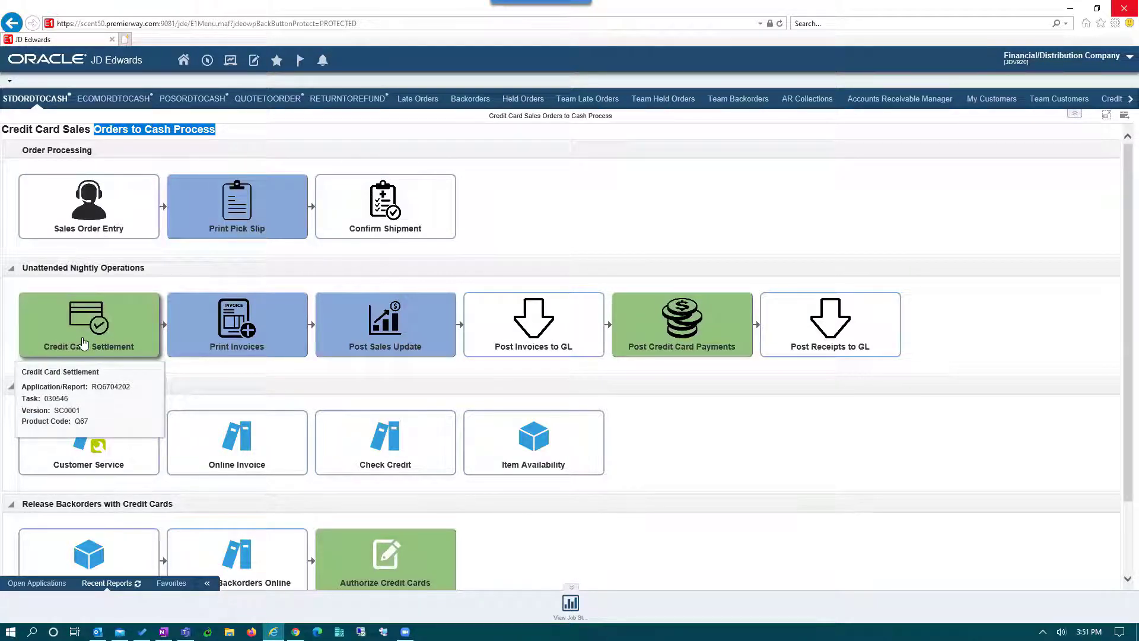
pyautogui.moveTo(231, 335)
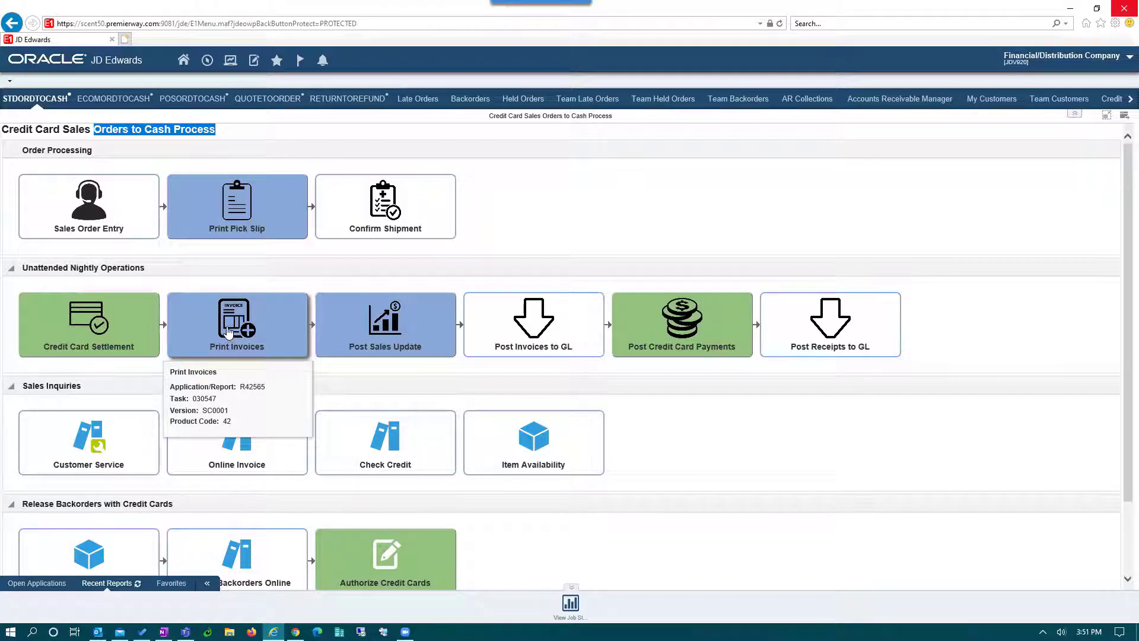
pyautogui.moveTo(389, 343)
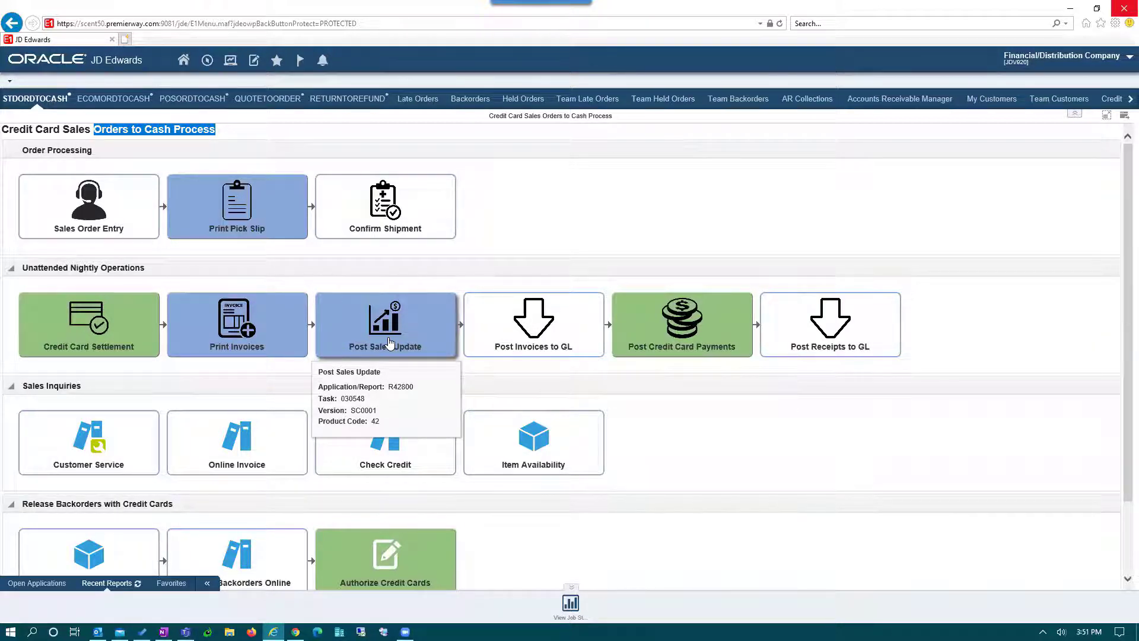
pyautogui.moveTo(518, 344)
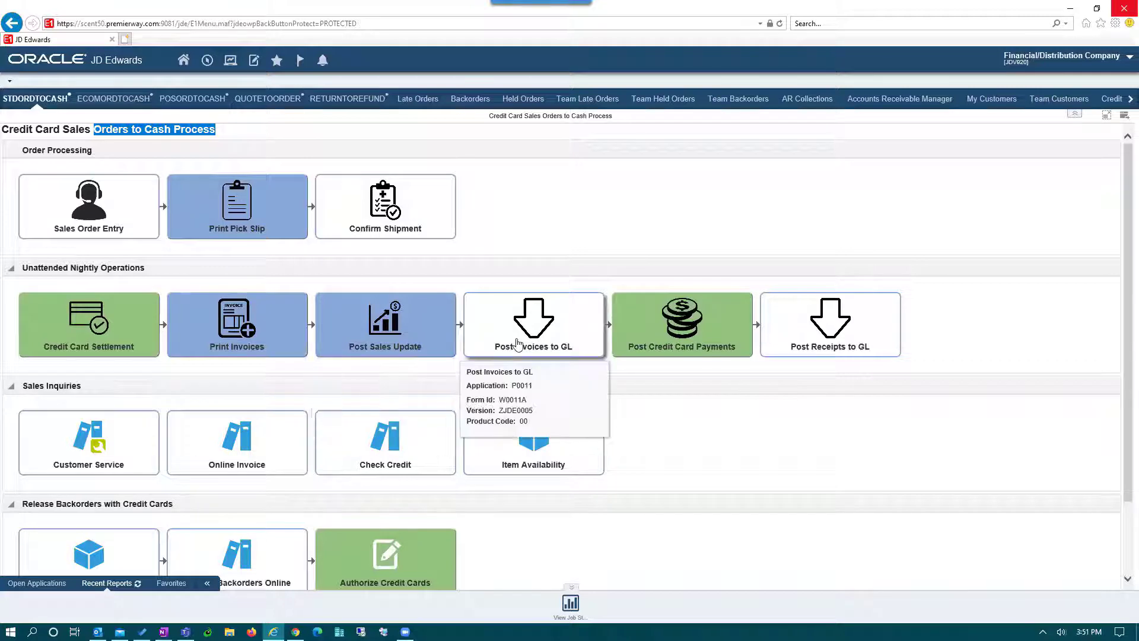
pyautogui.moveTo(681, 346)
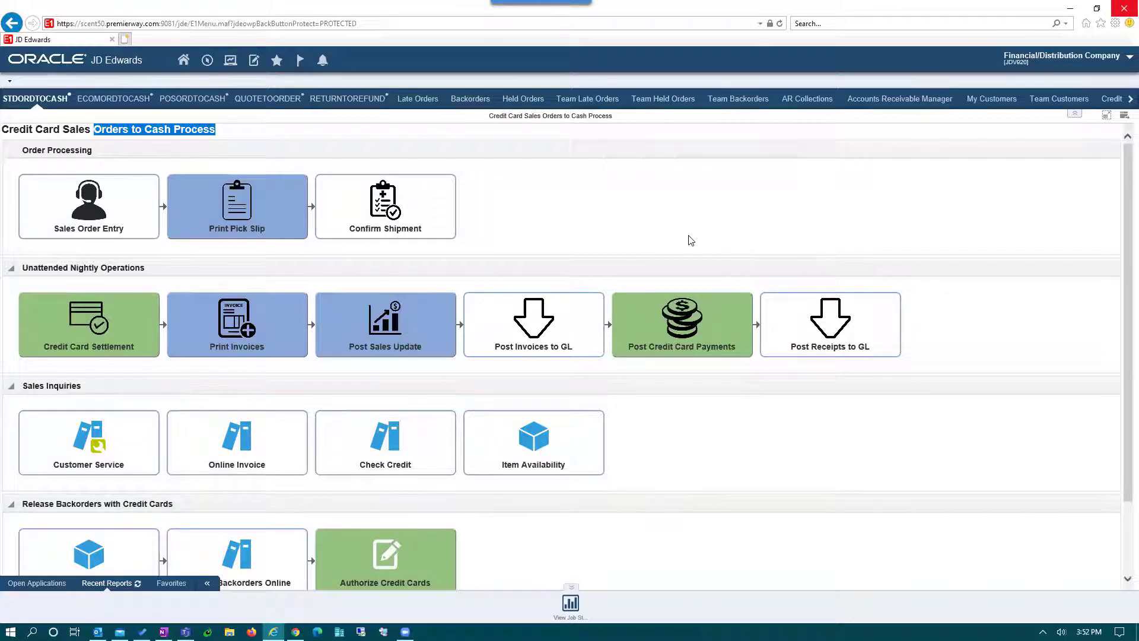
pyautogui.click(90, 211)
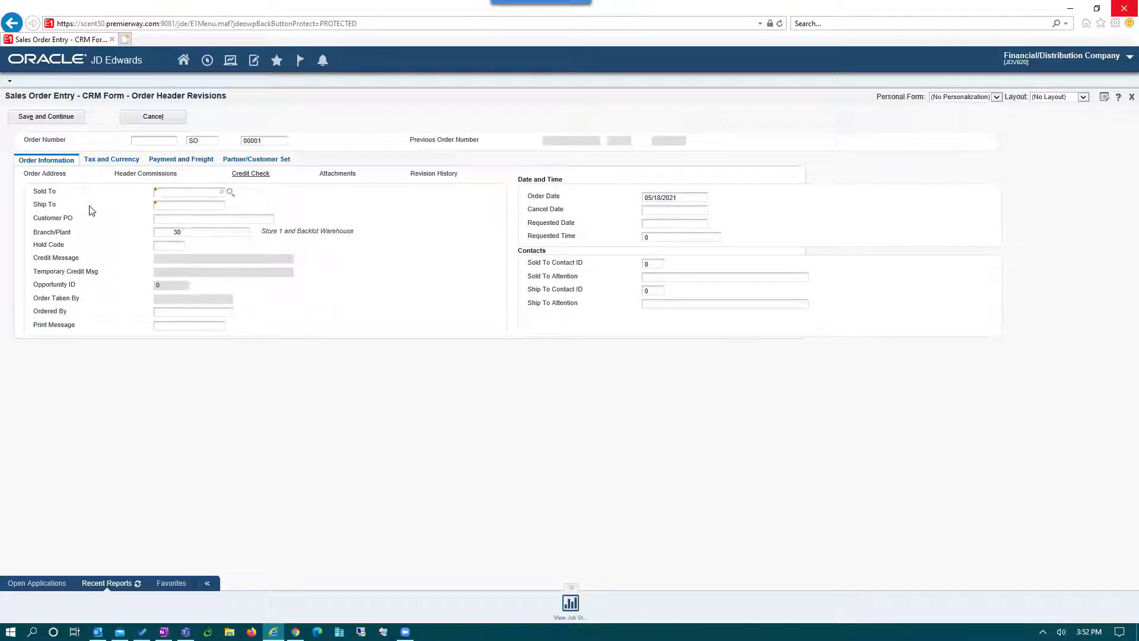
# - Enter Capital Systems' customer number as Sold To and Ship To, then fill in the customer PO
pyautogui.write('4242')
pyautogui.press('Tab')
pyautogui.write('4242')
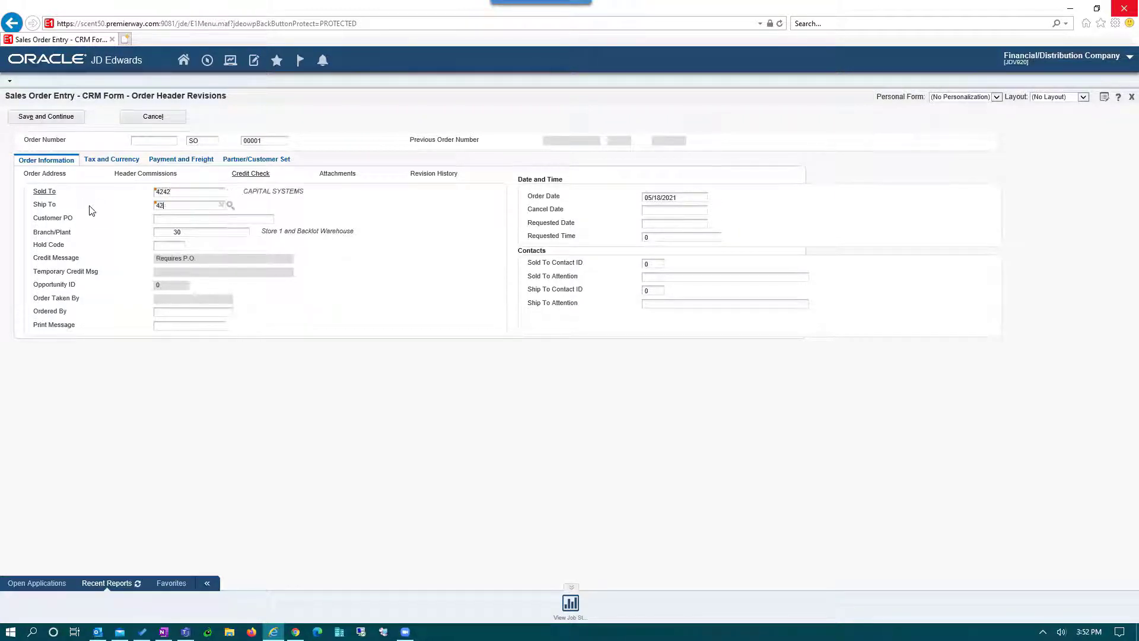
pyautogui.press('Tab')
pyautogui.write('87651w')
pyautogui.press('BackSpace')
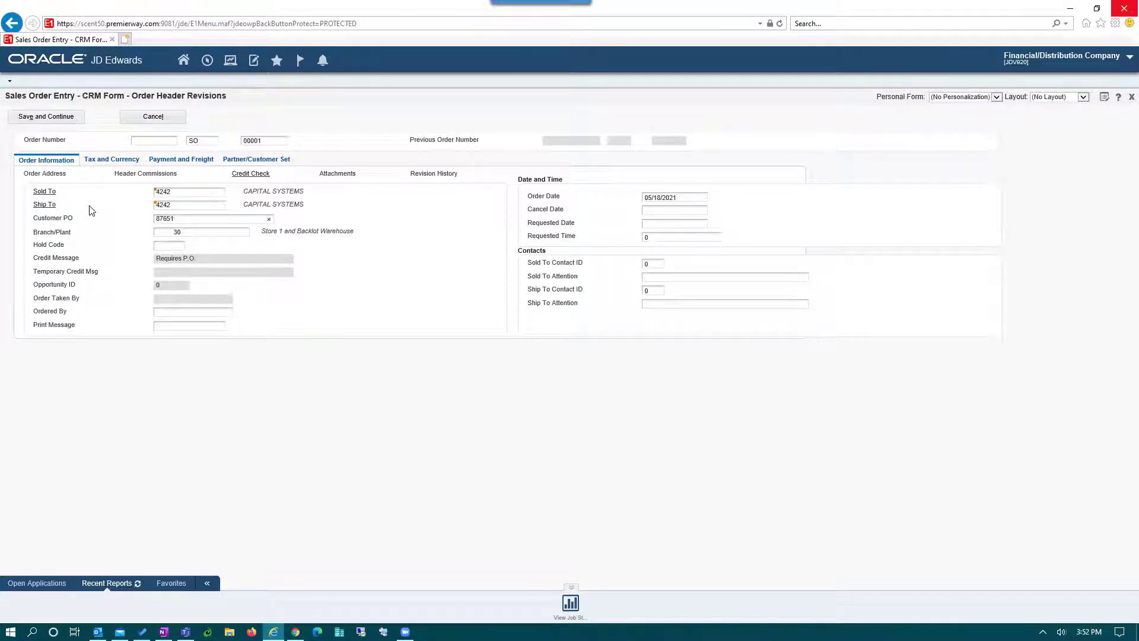
pyautogui.write('WE')
# - Set the order's payment instrument to Credit Card Payment under Payment and Freight
pyautogui.click(181, 159)
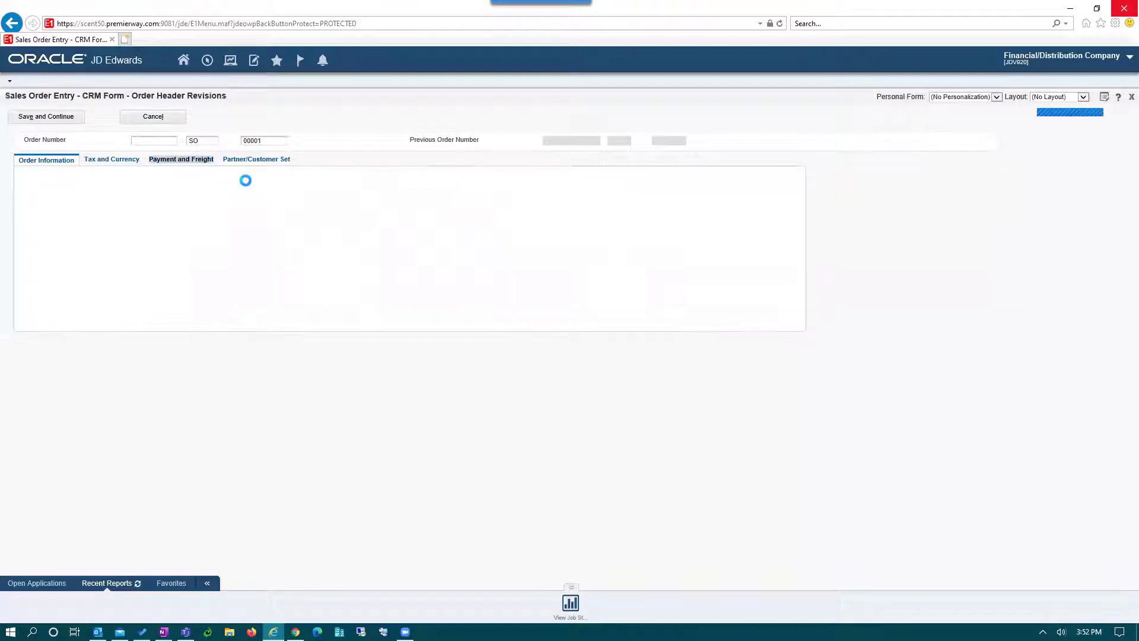
pyautogui.click(171, 217)
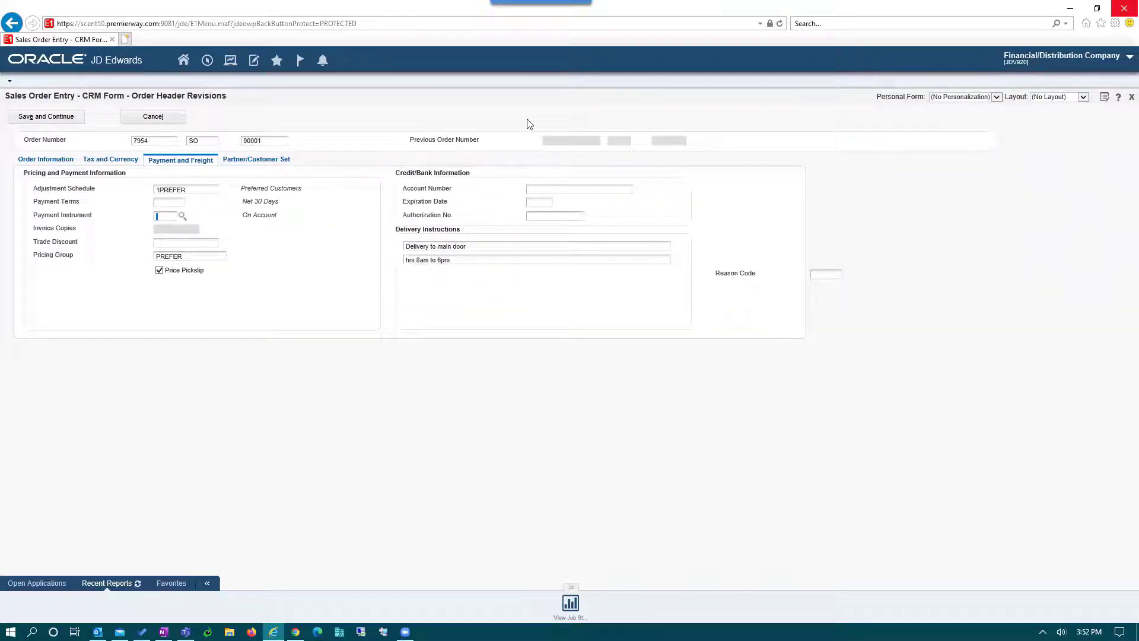
pyautogui.write('?')
pyautogui.press('Tab')
# - Save the header, then add lines for item 230 and item 210 with quantity 2
pyautogui.click(43, 117)
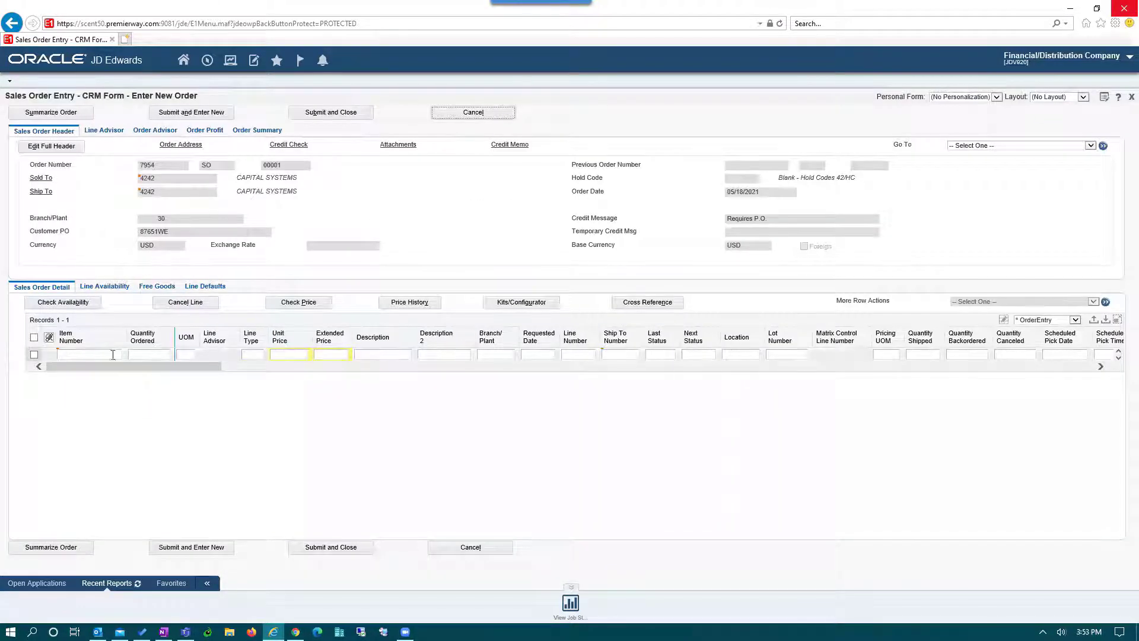
pyautogui.write('230')
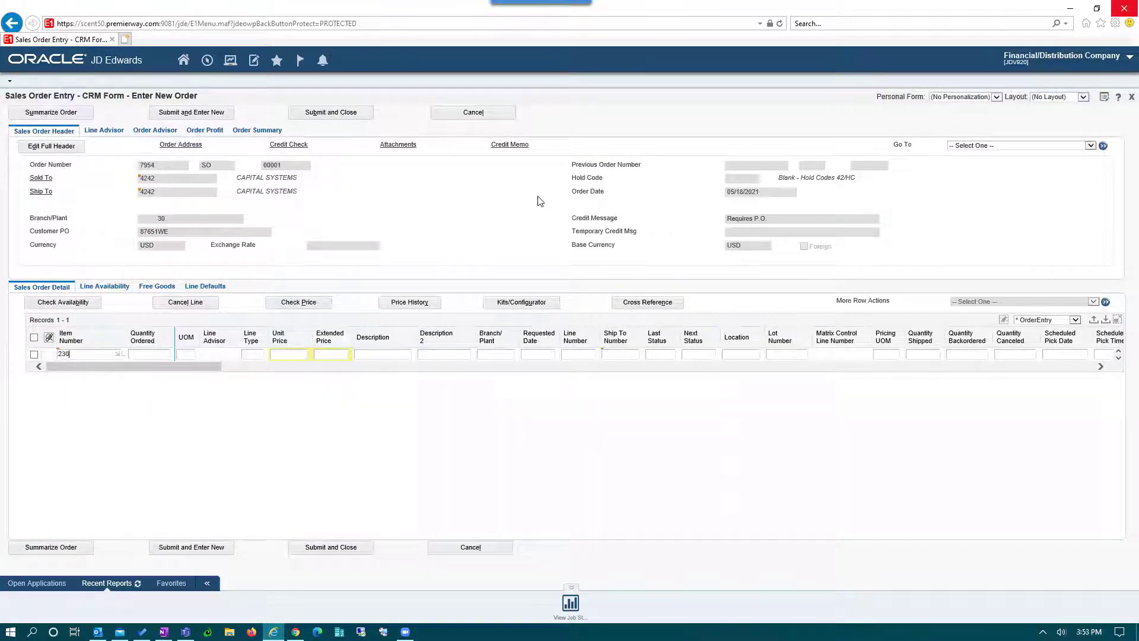
pyautogui.press('Down')
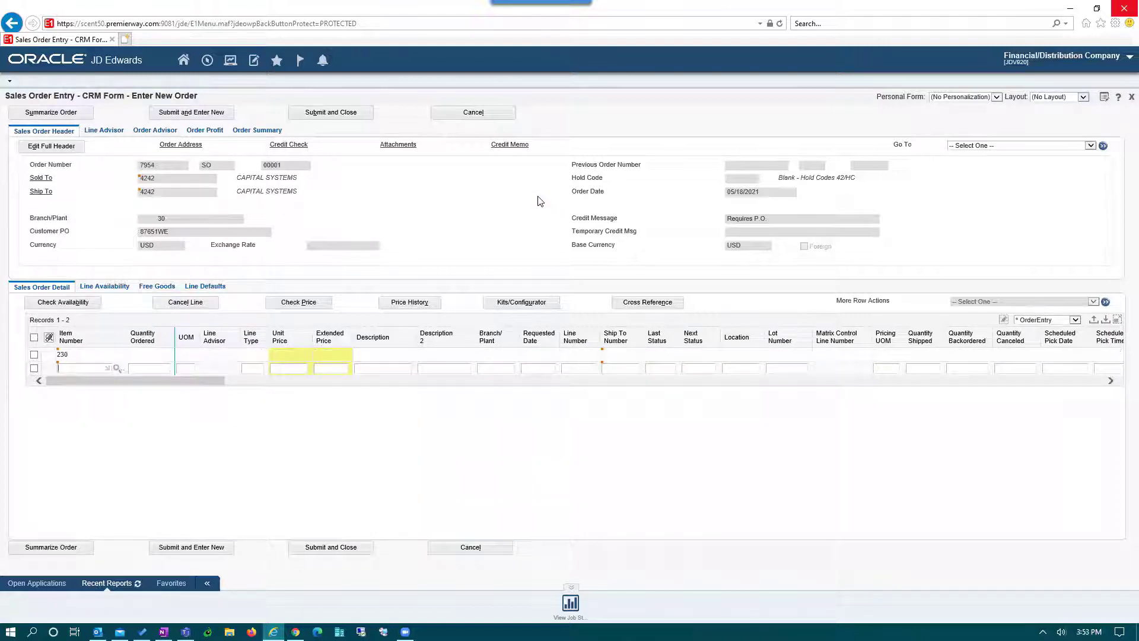
pyautogui.write('210')
pyautogui.press('Tab')
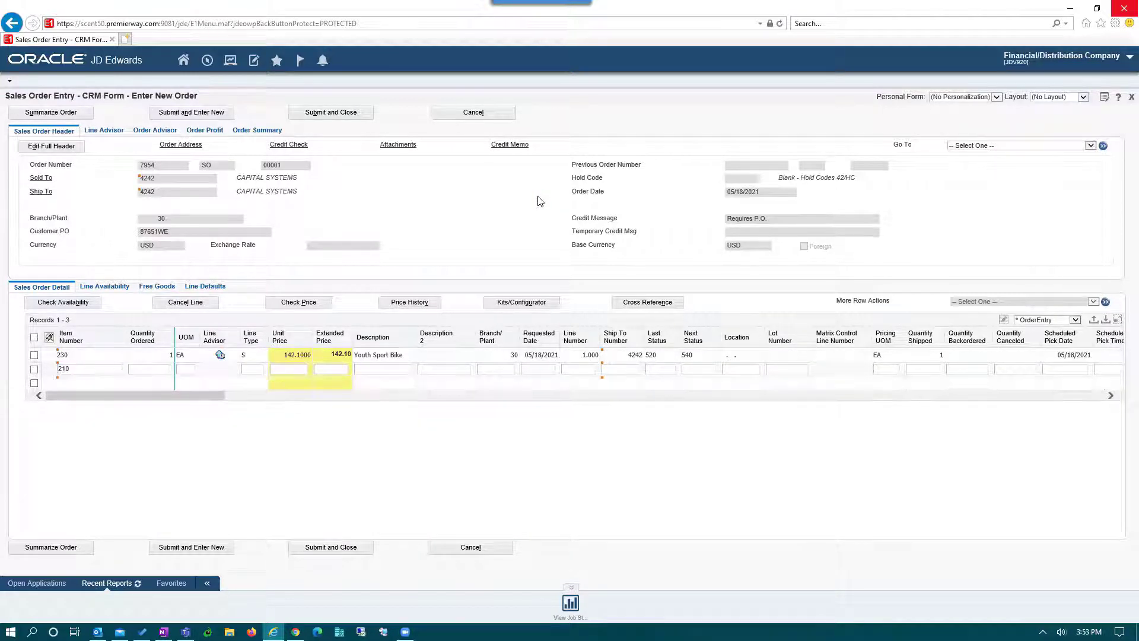
pyautogui.write('2')
pyautogui.press('Down')
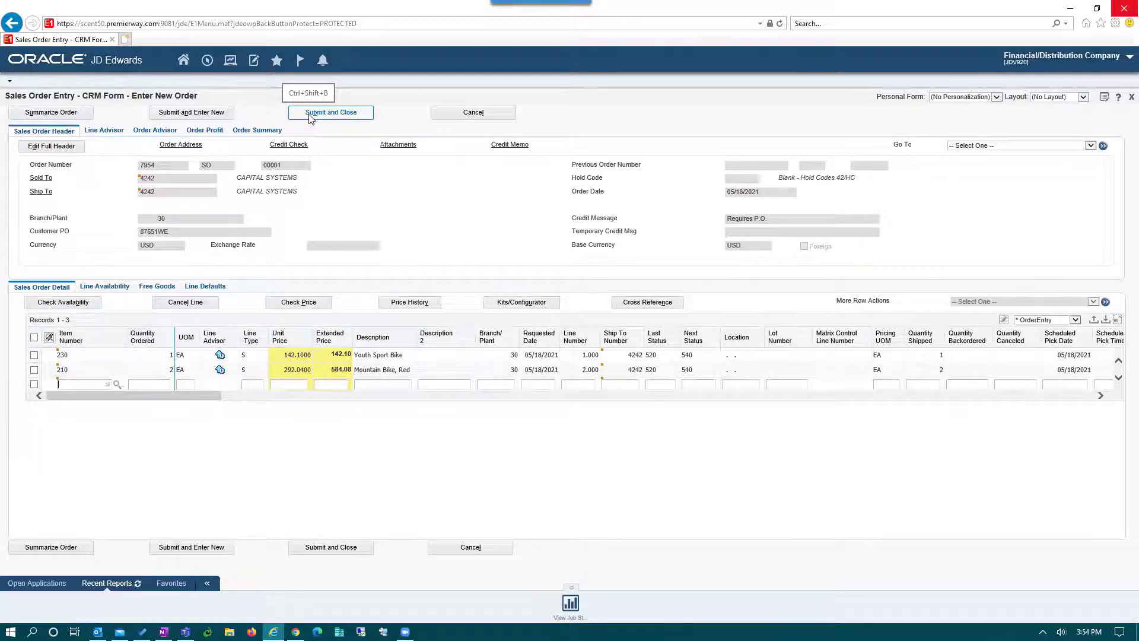
# - Submit the order to bring up its CreditCard Payments form totalling 865.98
pyautogui.click(309, 119)
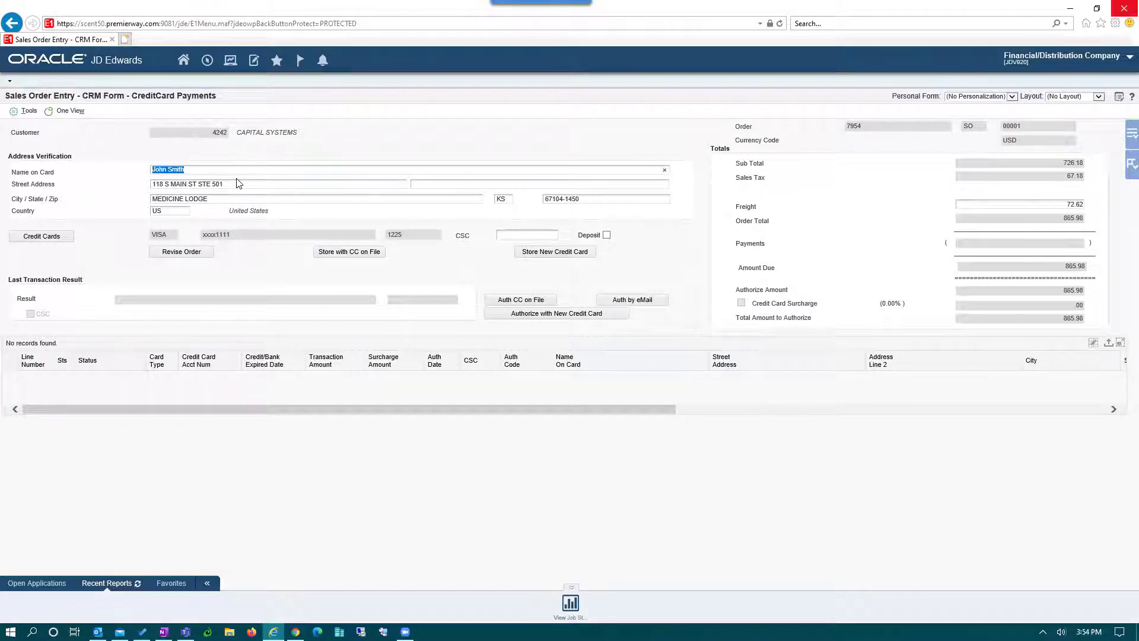
pyautogui.doubleClick(229, 235)
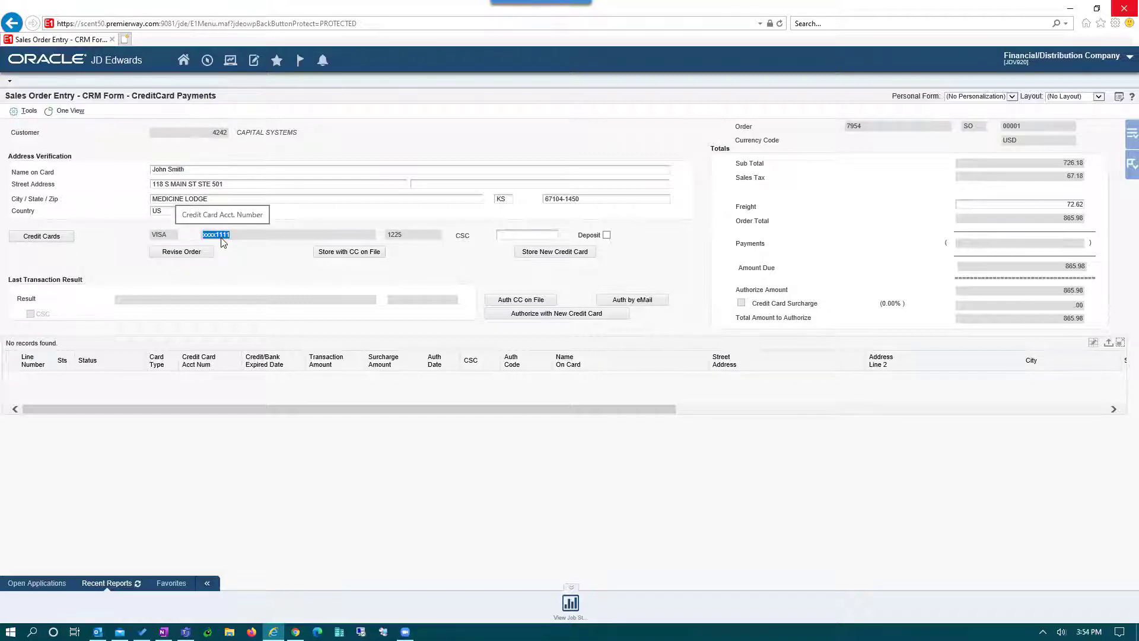
pyautogui.click(63, 240)
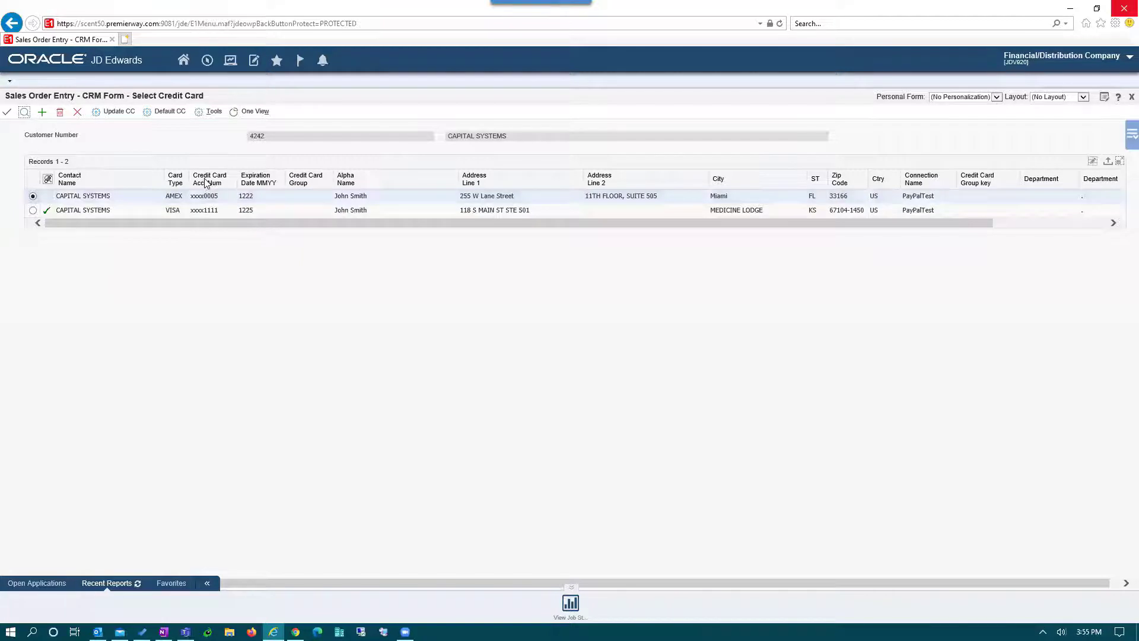
pyautogui.click(78, 114)
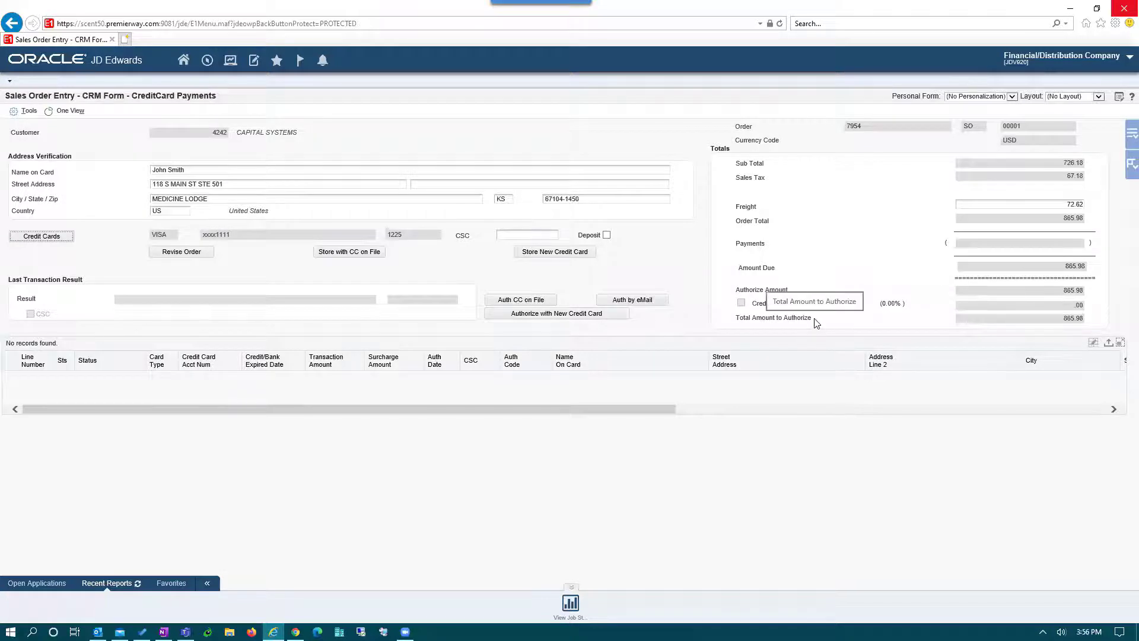
pyautogui.moveTo(816, 320); pyautogui.dragTo(742, 322)
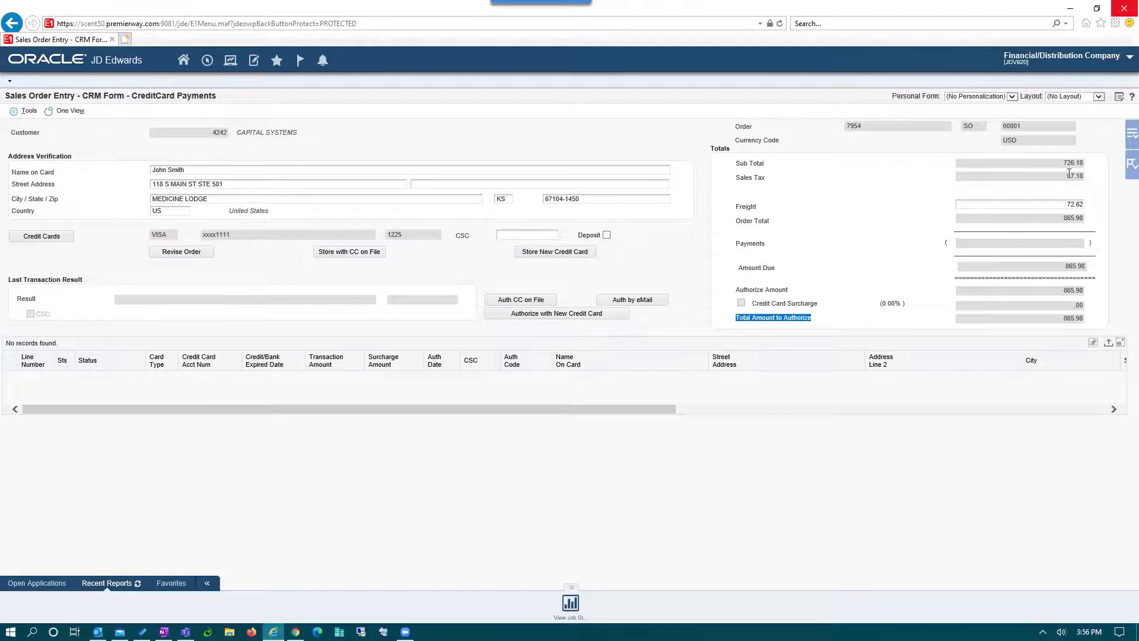
pyautogui.moveTo(1062, 163); pyautogui.dragTo(1085, 204)
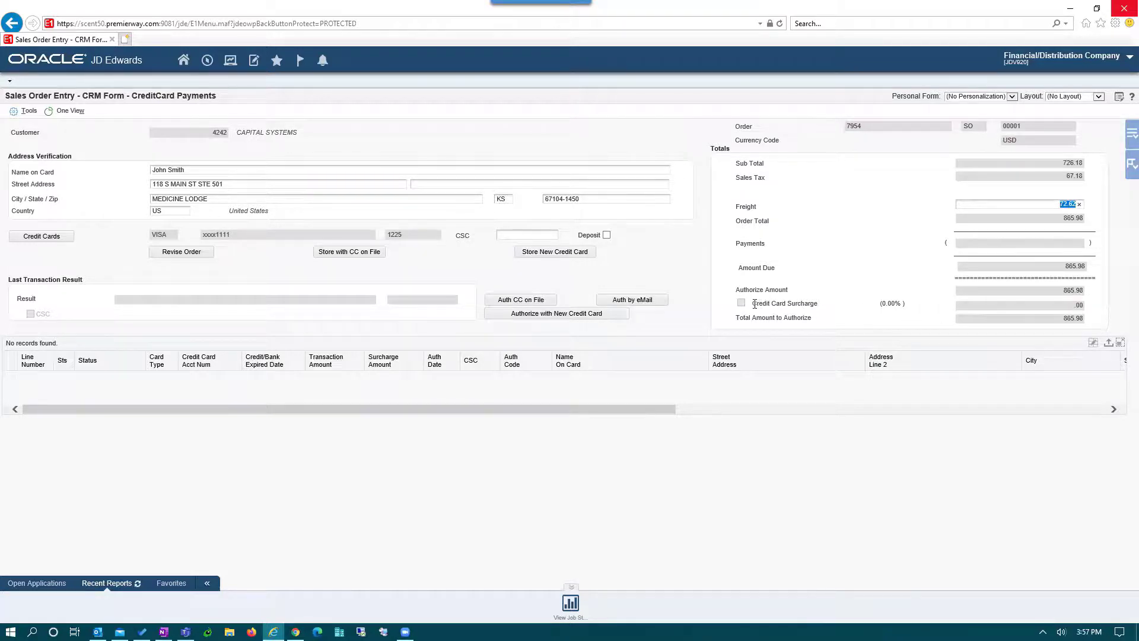
# - Review the credit card surcharge line, then choose Authorize with New Credit Card for 865.98
pyautogui.moveTo(753, 303); pyautogui.dragTo(817, 305)
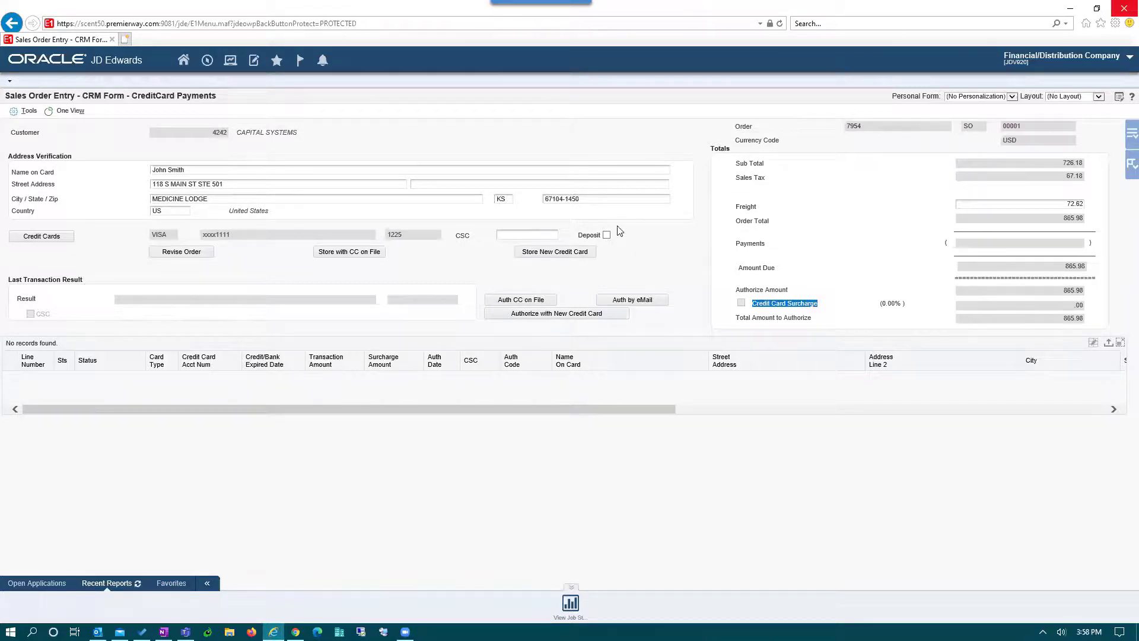
pyautogui.click(587, 236)
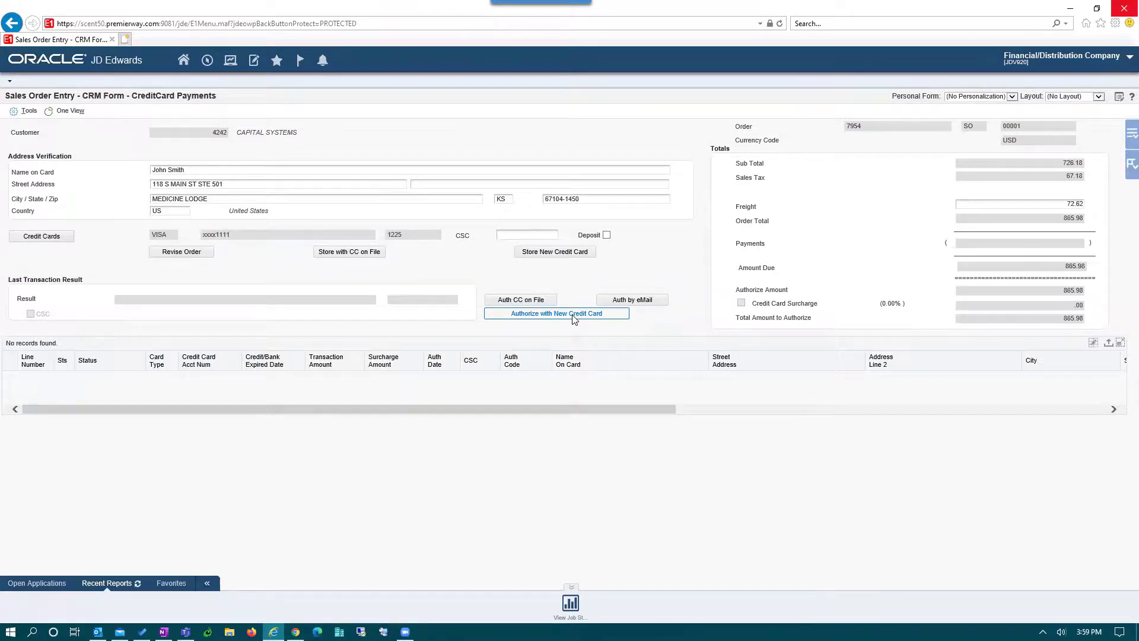
pyautogui.click(573, 319)
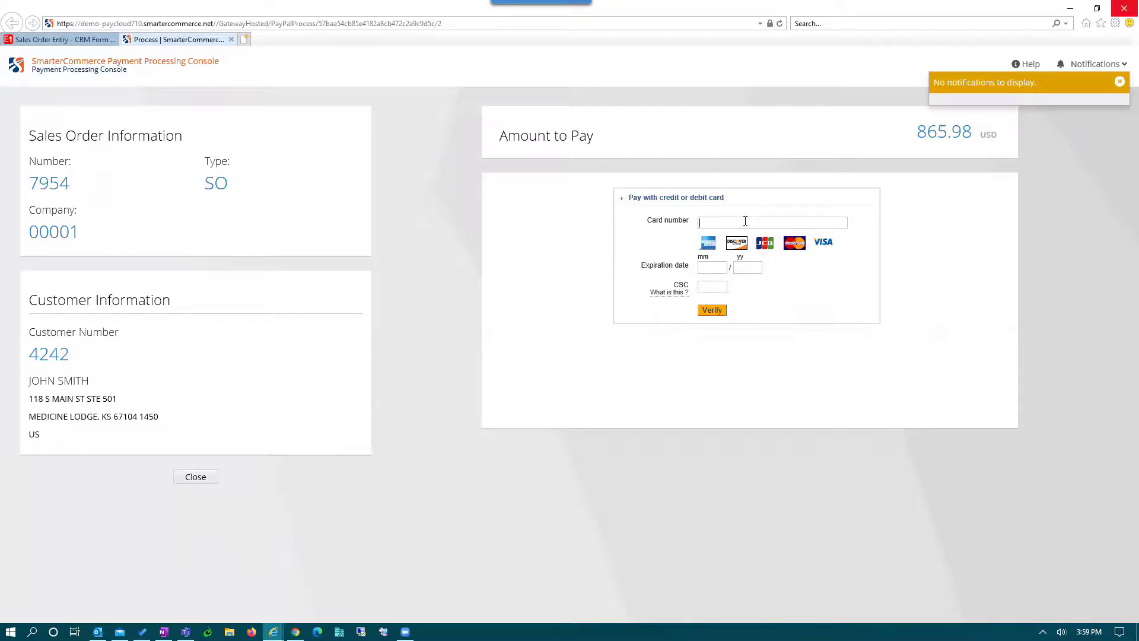
# - Enter the test card number, 11/23 expiry and security code, and verify the 865.98 payment
pyautogui.click(745, 221)
pyautogui.write('5555 5555 5555 4444')
pyautogui.press('Tab')
pyautogui.write('1123123')
pyautogui.click(713, 311)
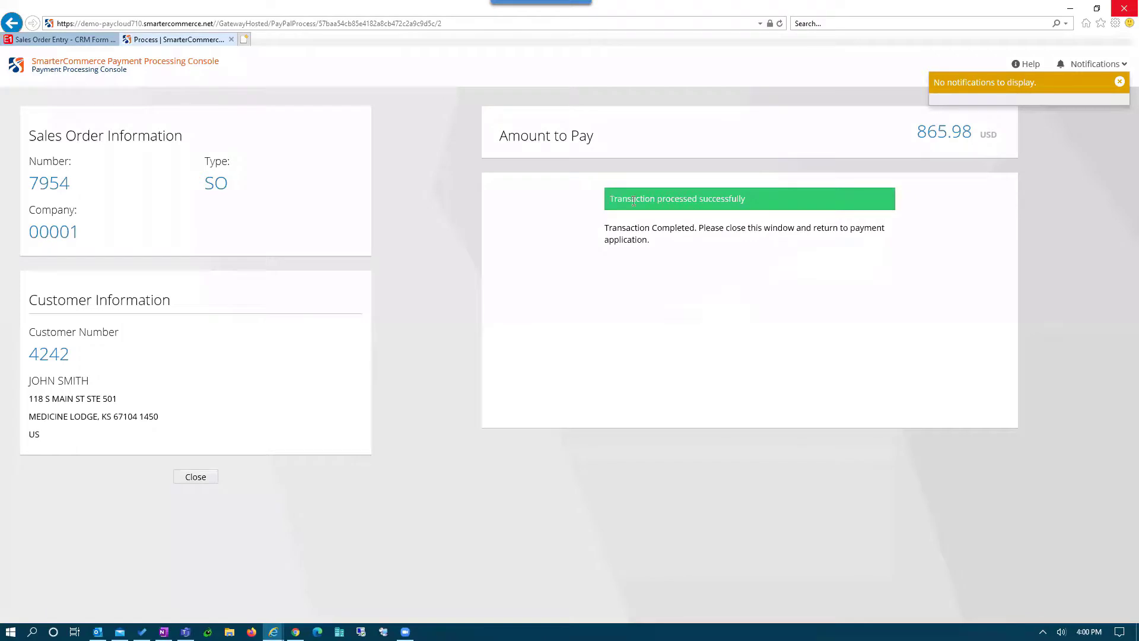
pyautogui.moveTo(634, 201); pyautogui.dragTo(738, 199)
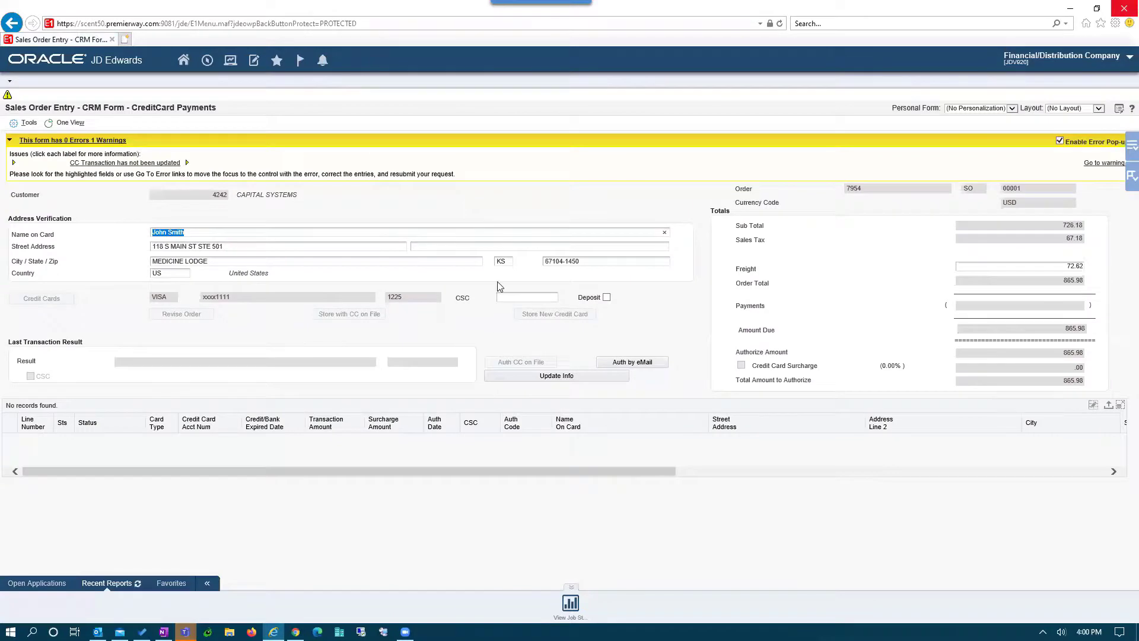
# - Use Update Info to record the approved 865.98 card transaction on the order
pyautogui.click(578, 382)
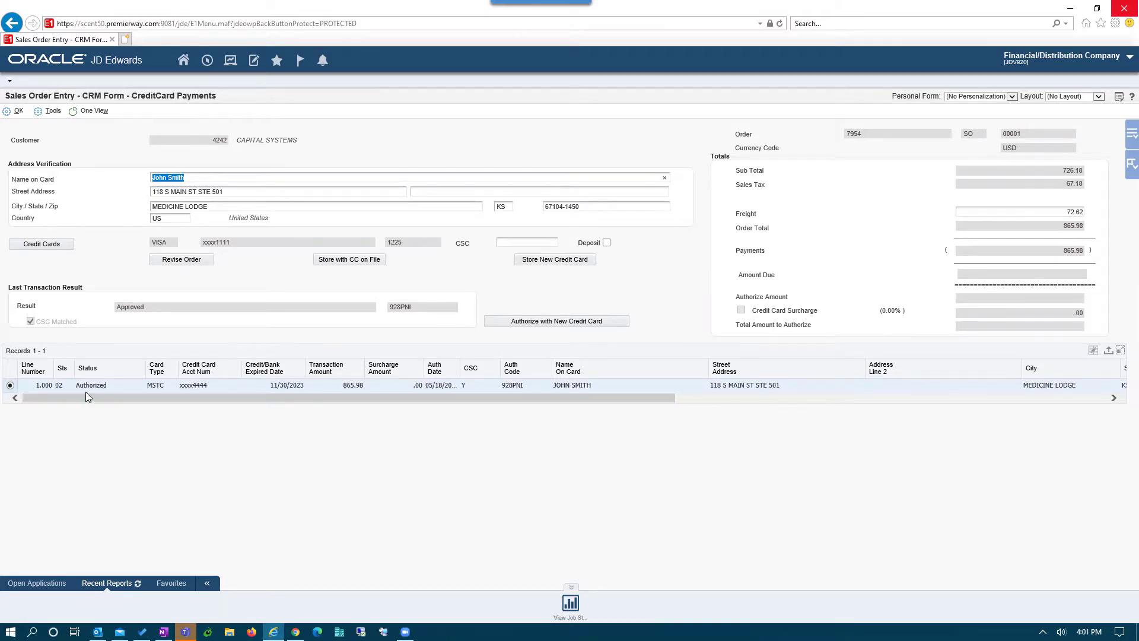
# - Select the Authorized/Approved payment row, accept the payments with OK, and submit the sales order
pyautogui.click(60, 386)
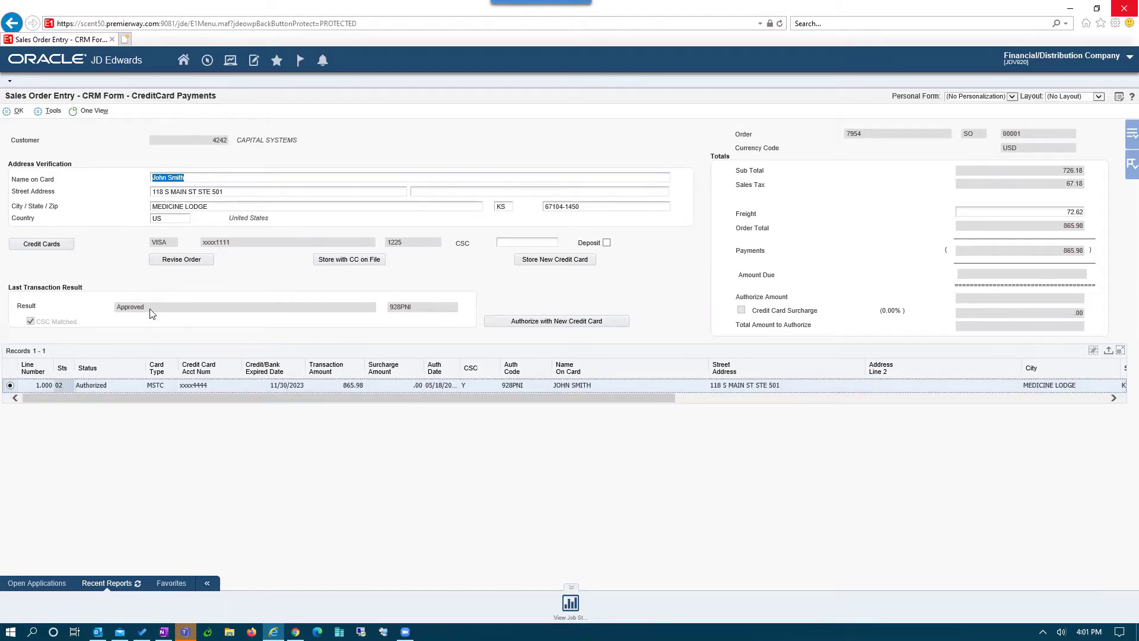
pyautogui.moveTo(152, 308); pyautogui.dragTo(117, 308)
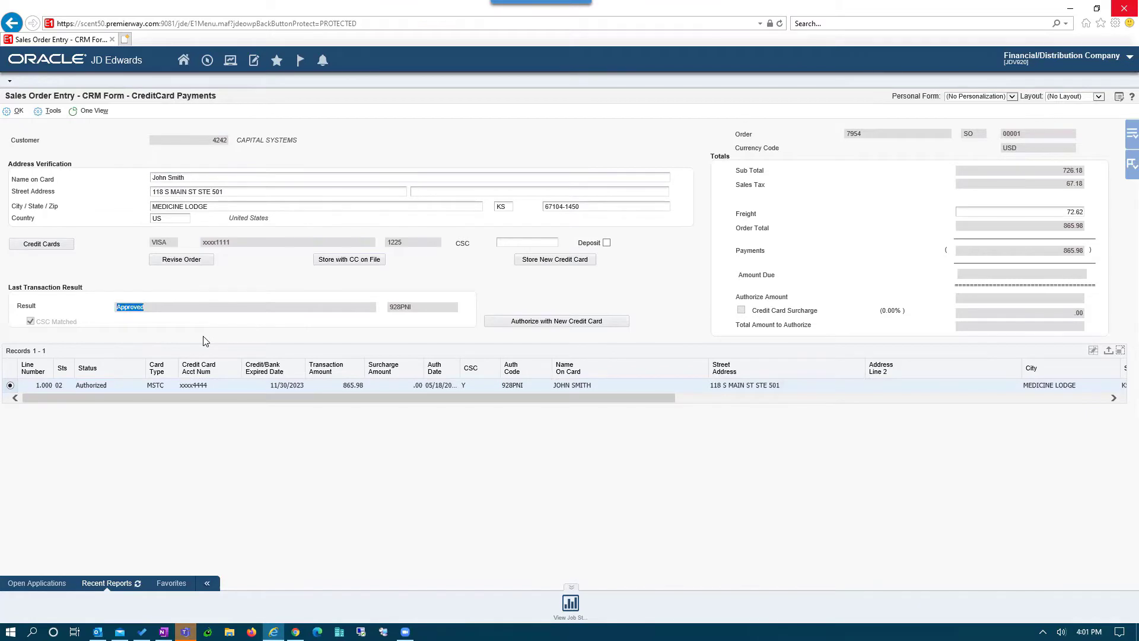
pyautogui.moveTo(222, 396); pyautogui.dragTo(771, 397)
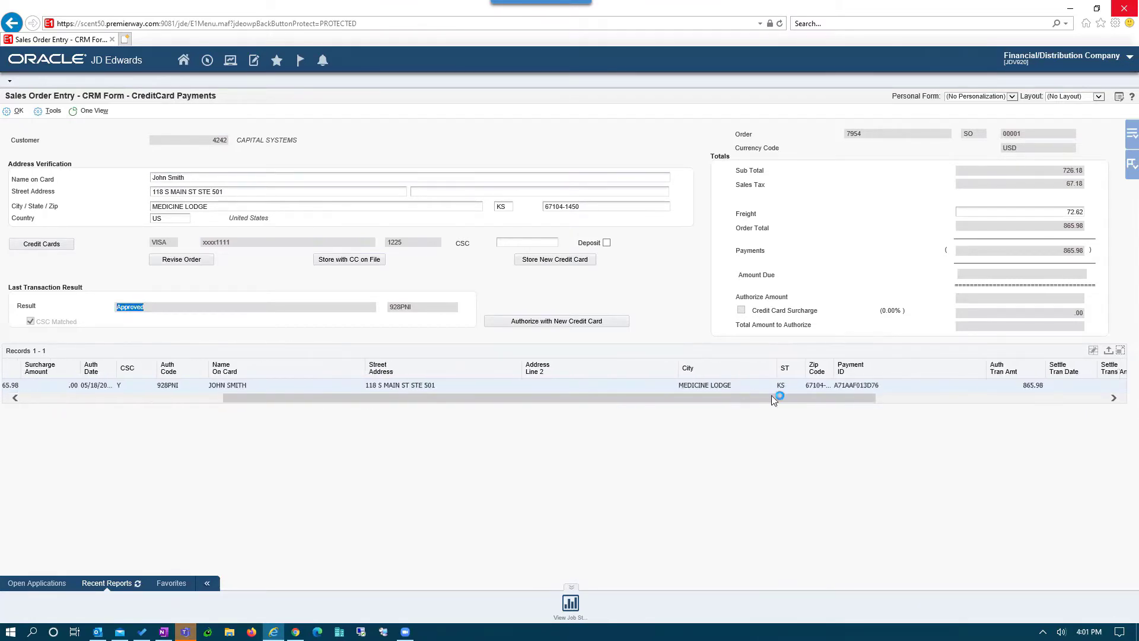
pyautogui.click(859, 385)
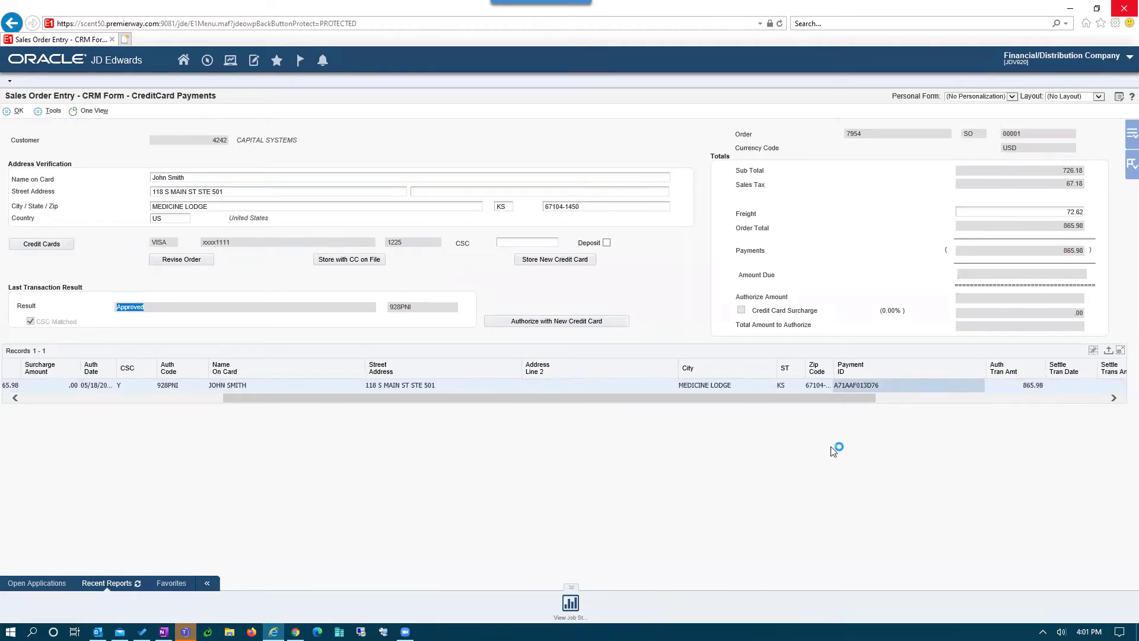
pyautogui.moveTo(830, 397); pyautogui.dragTo(349, 432)
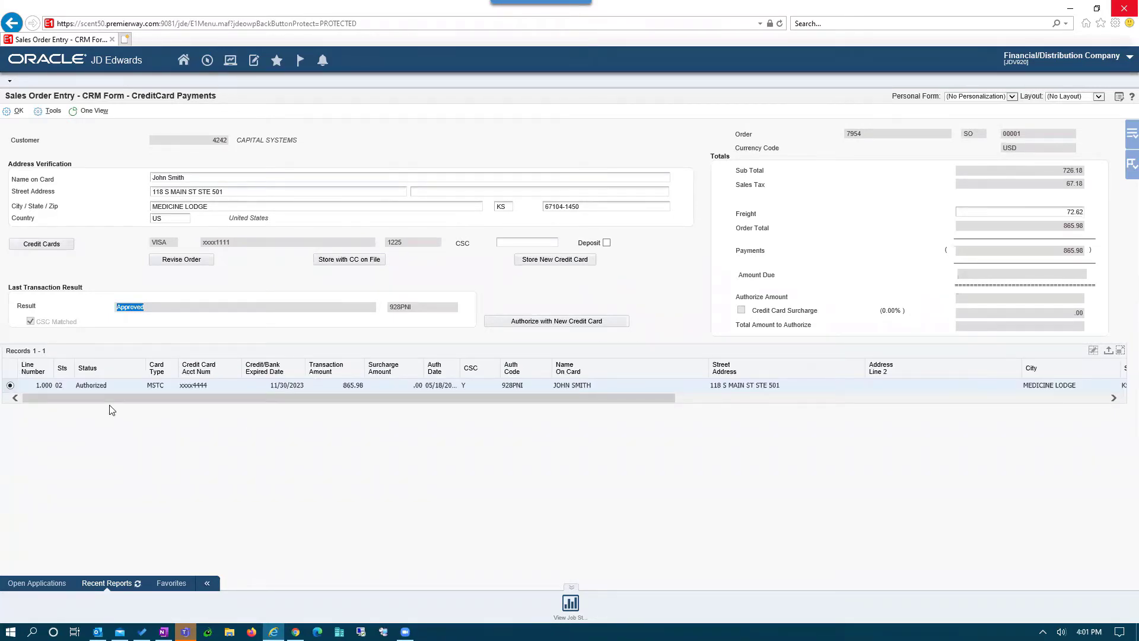
pyautogui.click(12, 115)
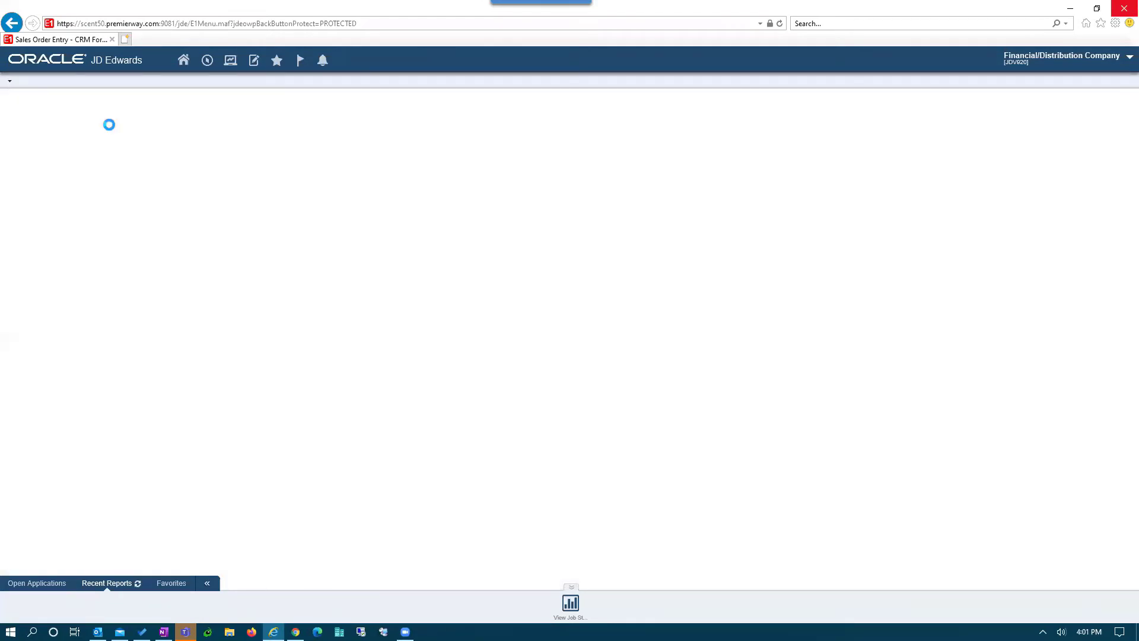
pyautogui.click(331, 160)
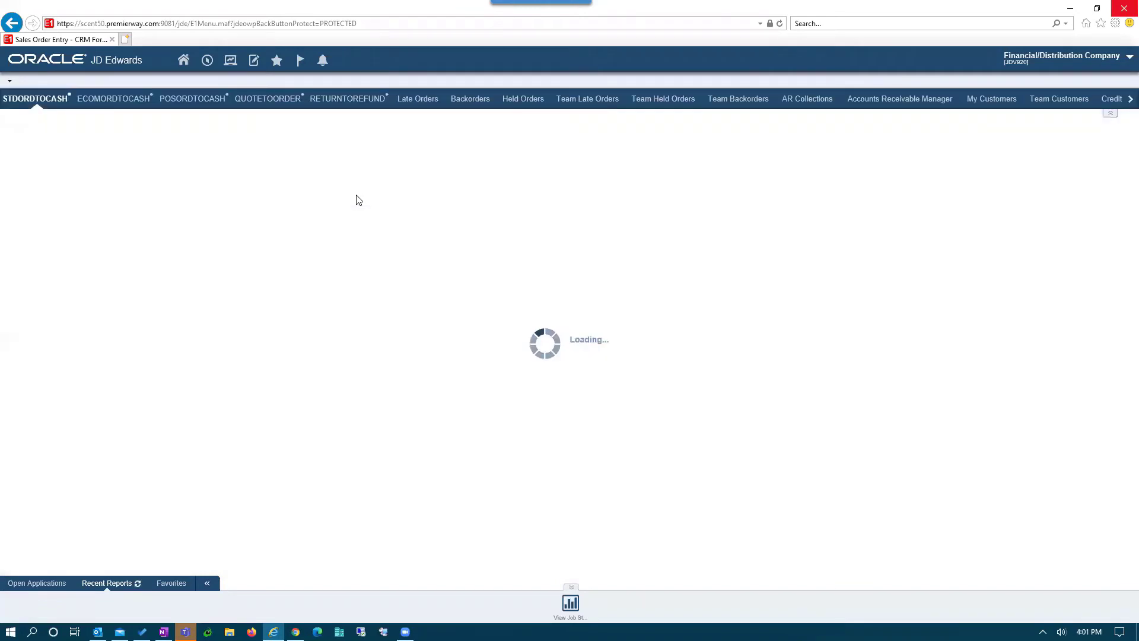